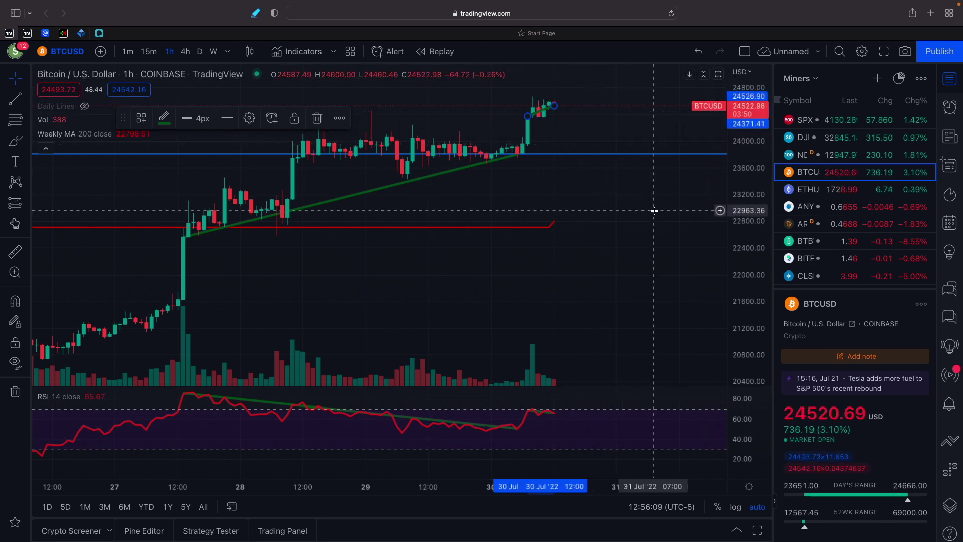
drag(748, 198, 758, 369)
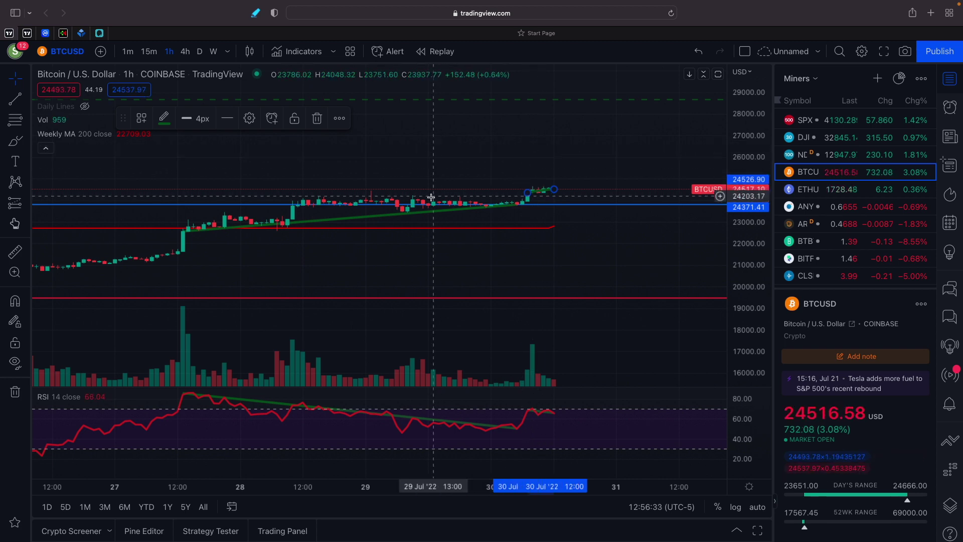
scroll(335, 213, up, 1)
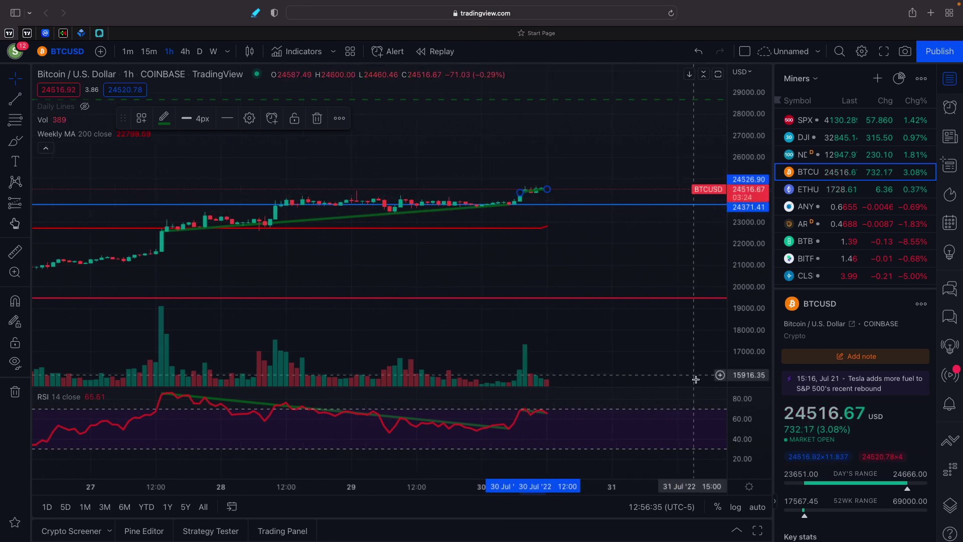
click(758, 506)
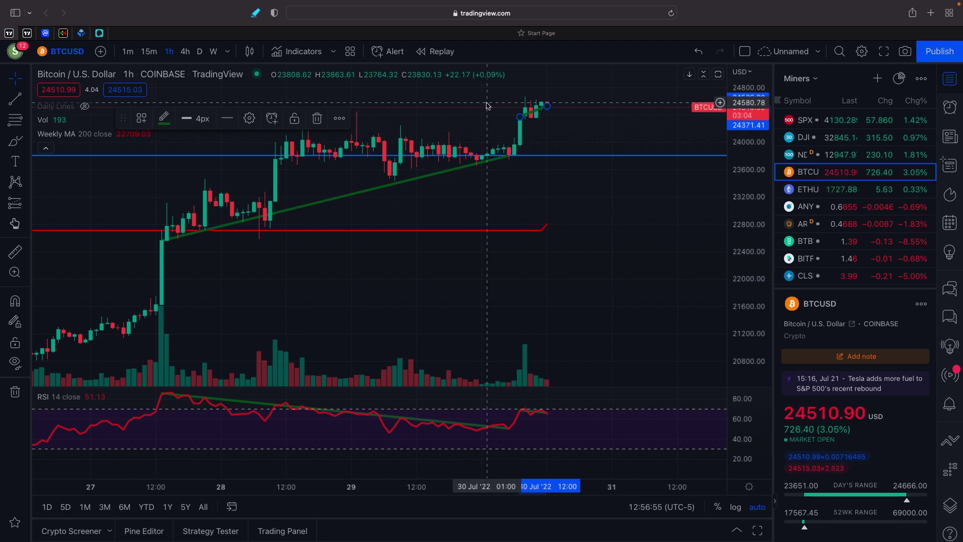
- Switch the BTCUSD chart to daily (1D) candles and zoom in and back out to review May through early August
click(200, 52)
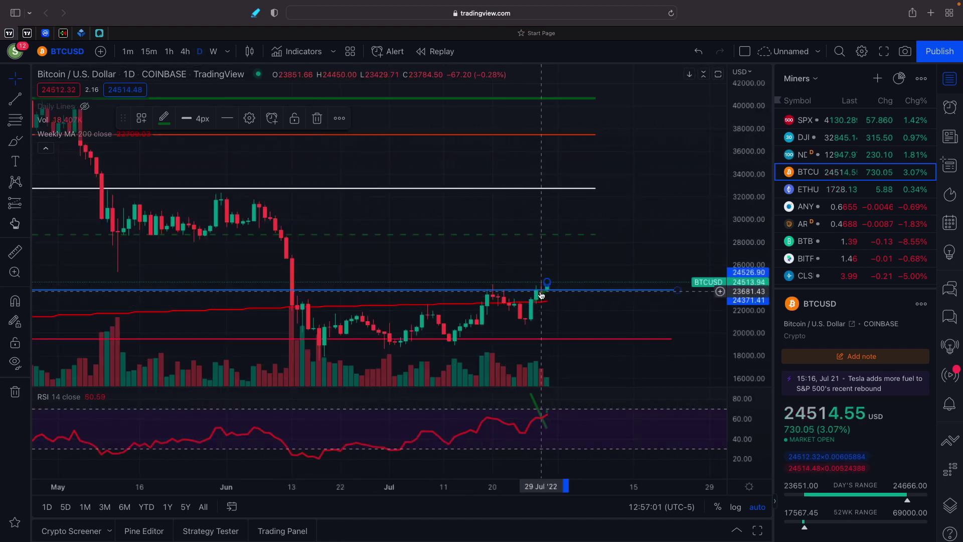
scroll(542, 296, up, 10)
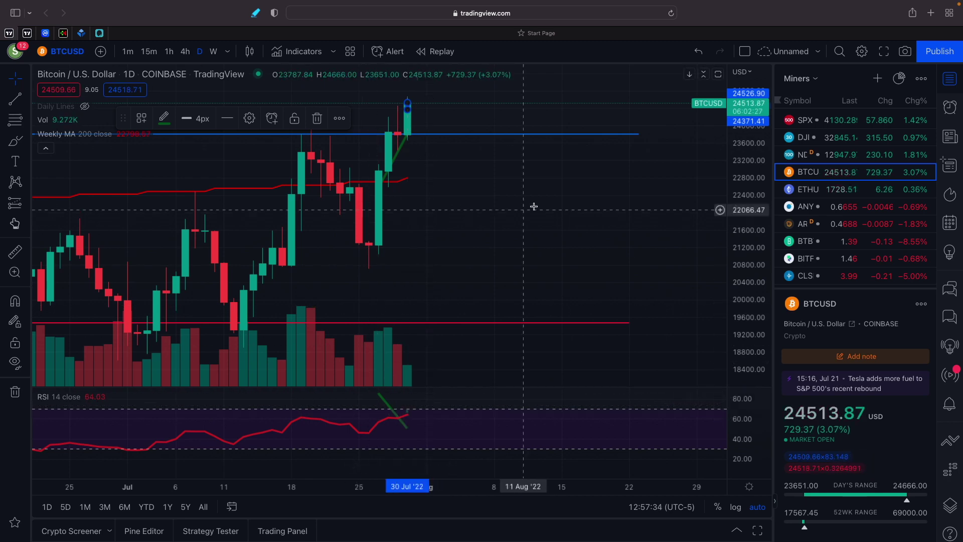
scroll(555, 280, down, 5)
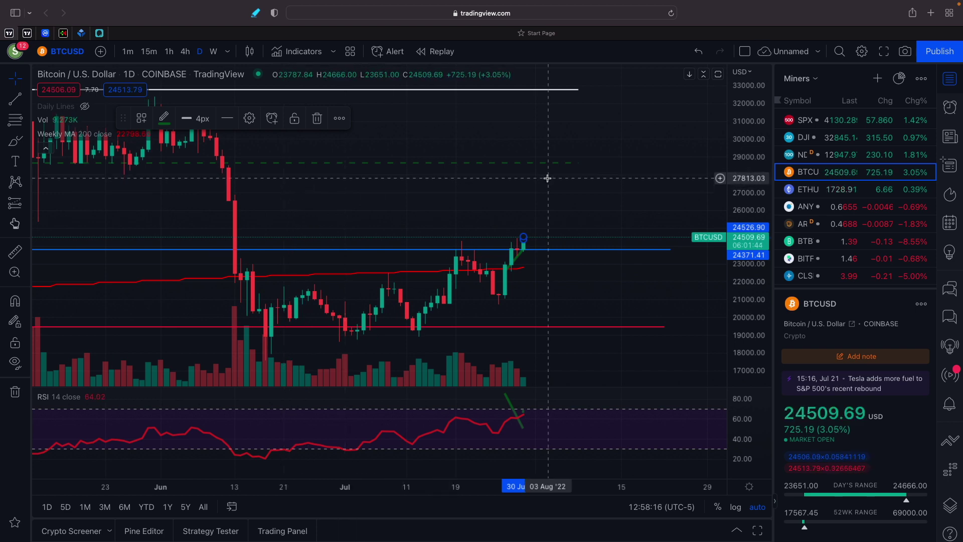
- View the ETHUSD daily chart from the Miners watchlist, then move to the full-screen Numbers spreadsheet
click(809, 189)
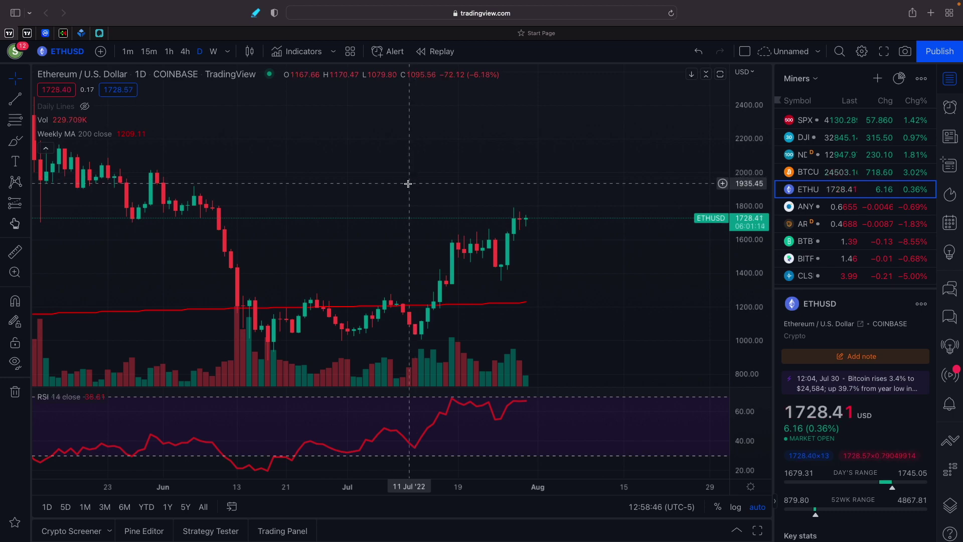
key(ctrl+Right)
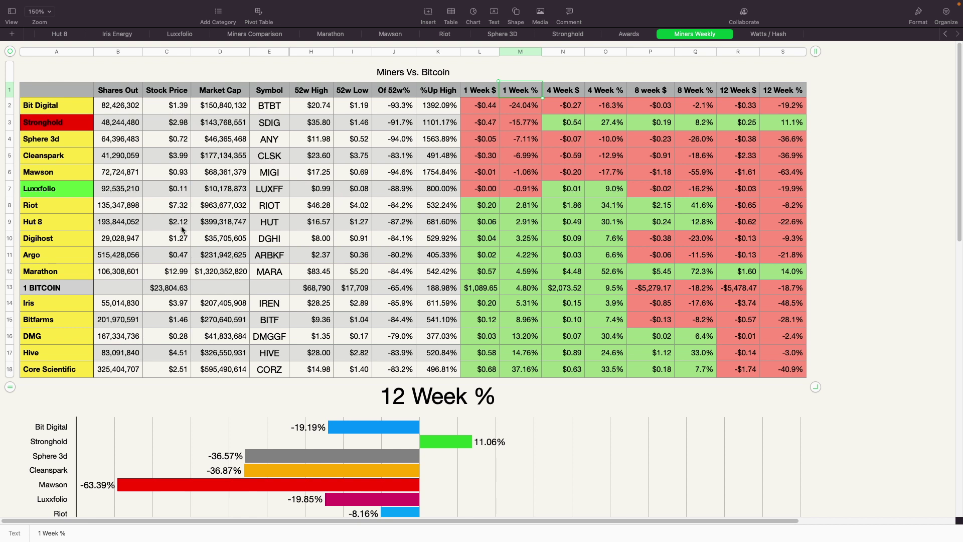
click(182, 260)
click(182, 279)
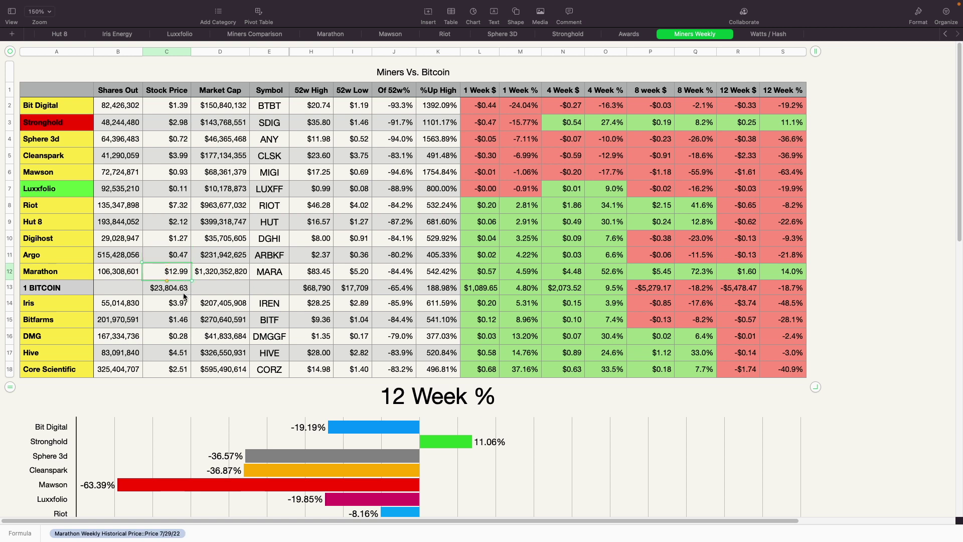
click(182, 290)
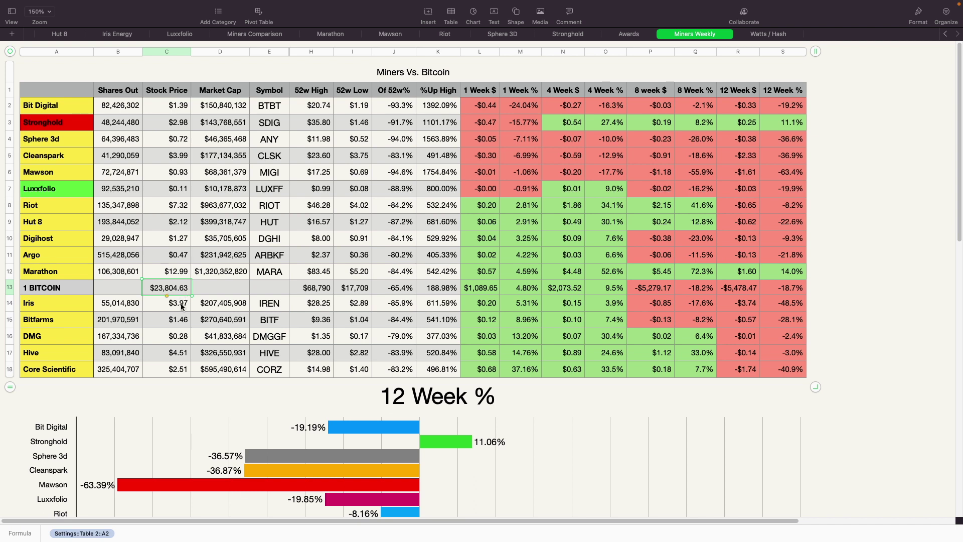
click(182, 306)
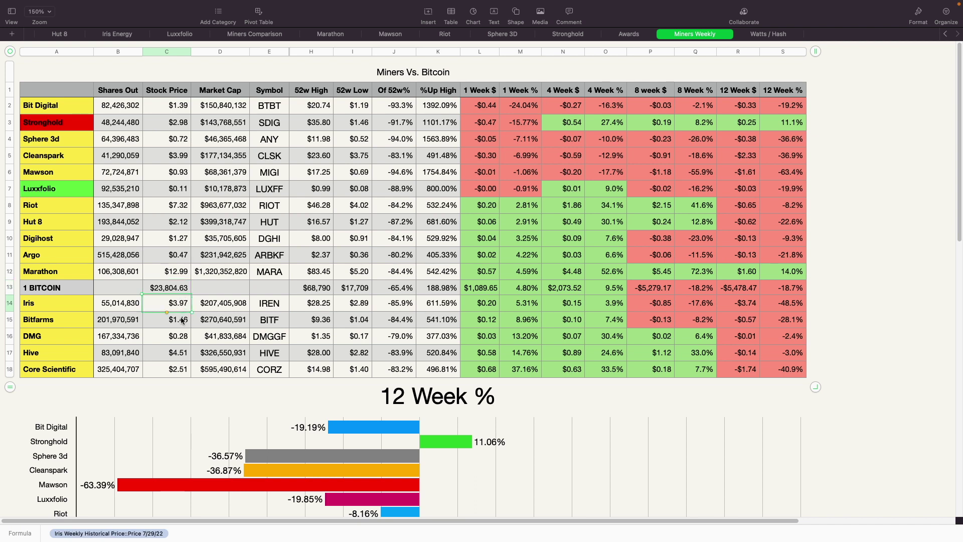
click(182, 323)
click(184, 340)
click(181, 359)
click(179, 372)
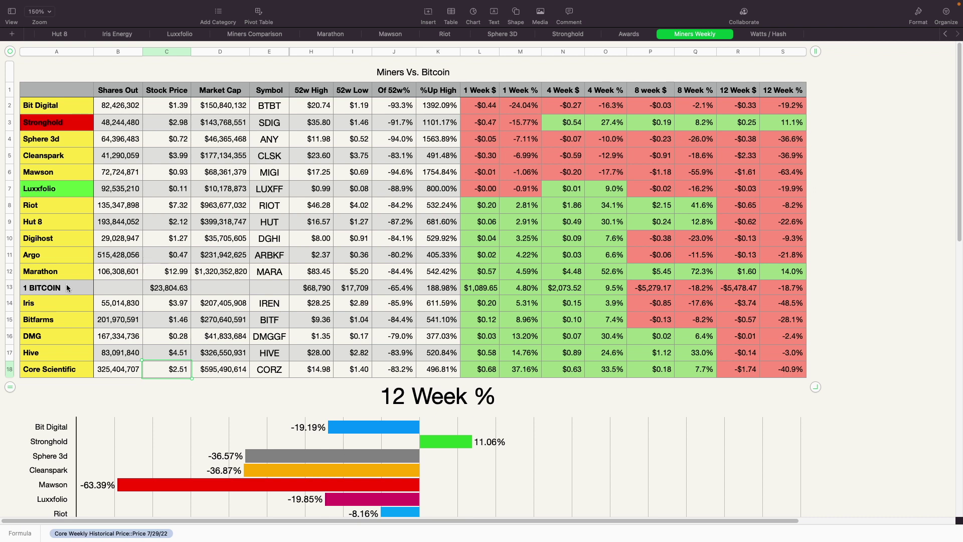
click(527, 294)
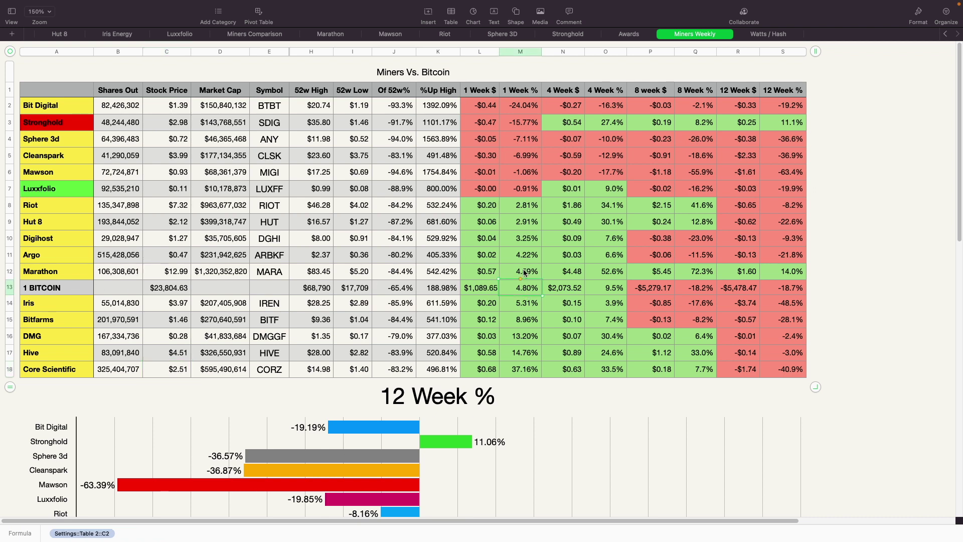
- Inspect the 1 Week % cells for Bit Digital, Mawson, Luxxfolio, Riot, Hut 8, Digihost, Argo and Marathon
click(524, 109)
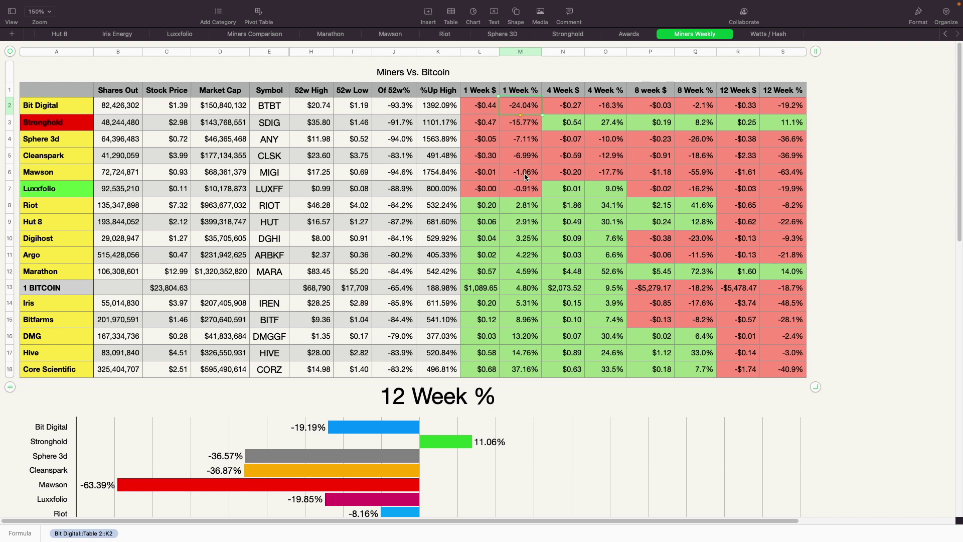
click(525, 176)
click(524, 191)
click(525, 207)
click(522, 224)
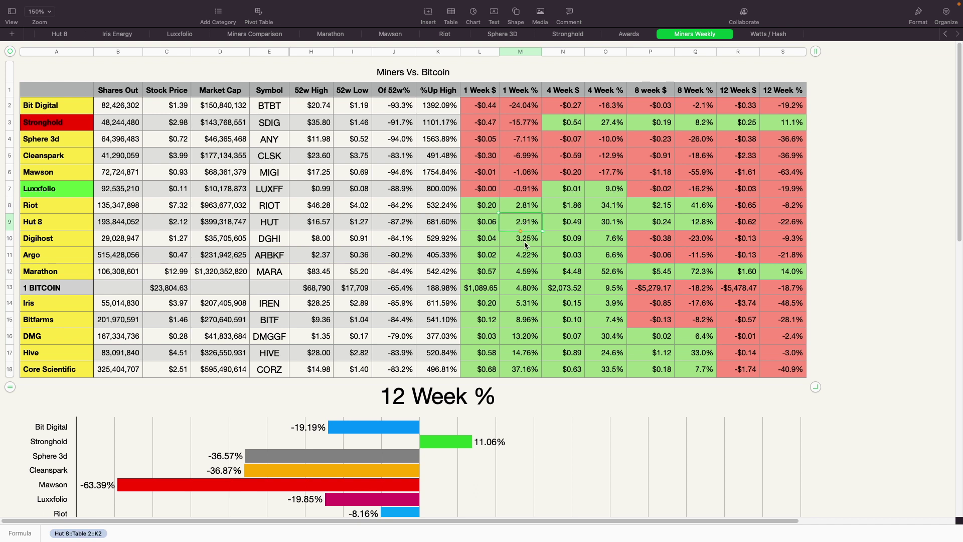
click(526, 245)
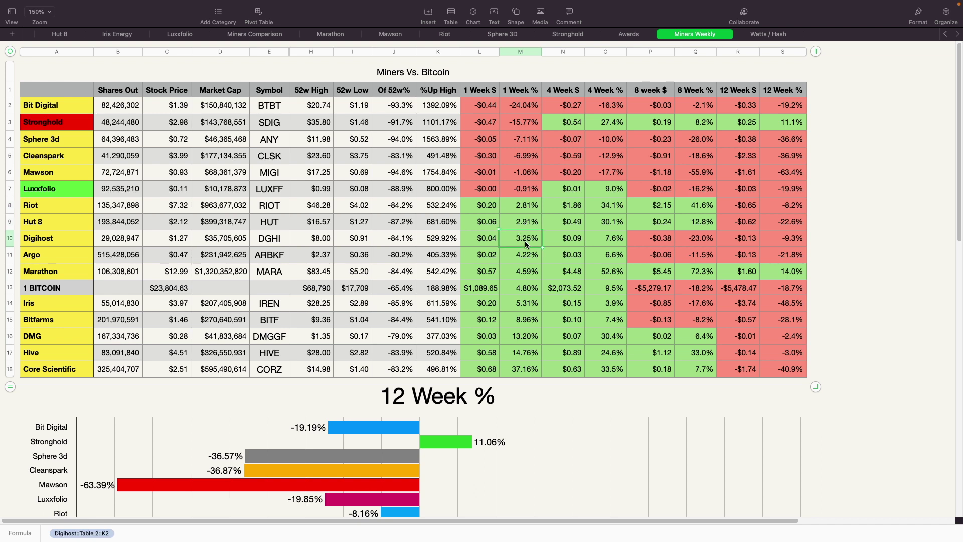
click(526, 259)
click(526, 276)
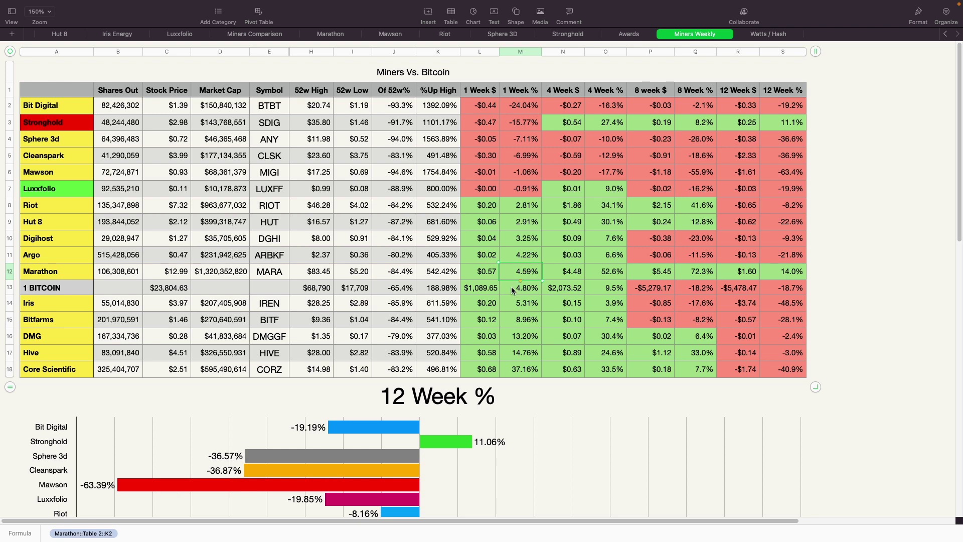
- Inspect the 1 Week % cells for Iris, Bitfarms, DMG, Hive and Core Scientific (37.16%)
click(524, 306)
click(530, 324)
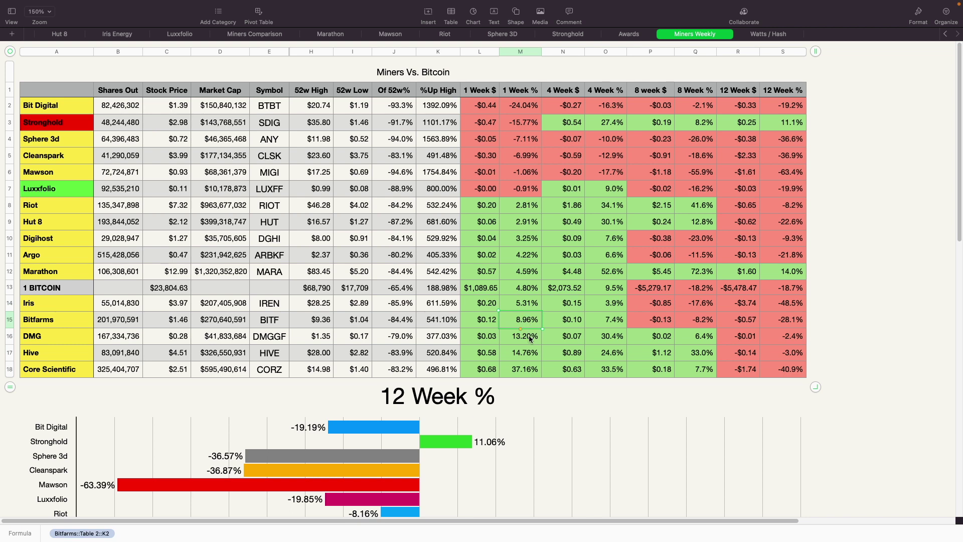
click(528, 342)
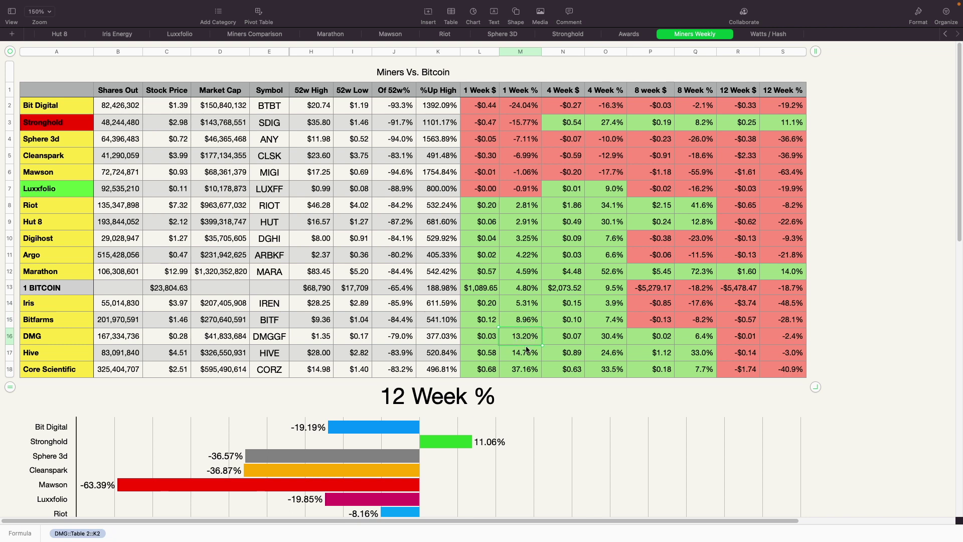
click(525, 357)
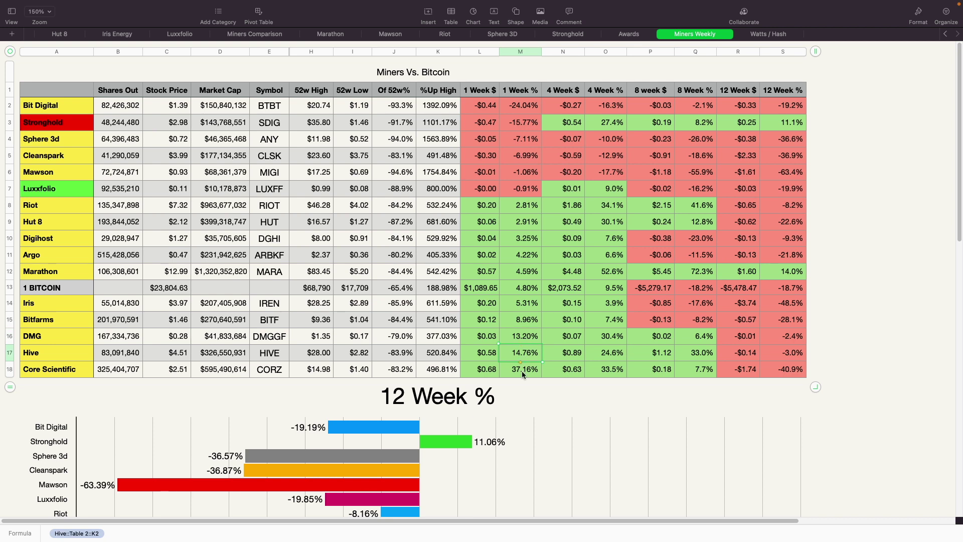
click(523, 372)
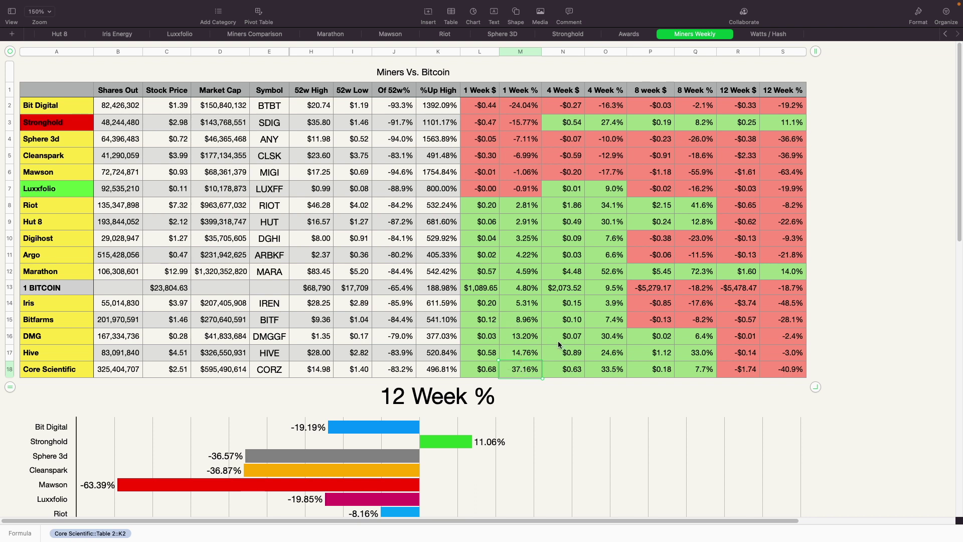
- Switch the bar chart below the table from 12 Week % to 1 Week % returns
scroll(339, 401, down, 5)
scroll(340, 402, down, 9)
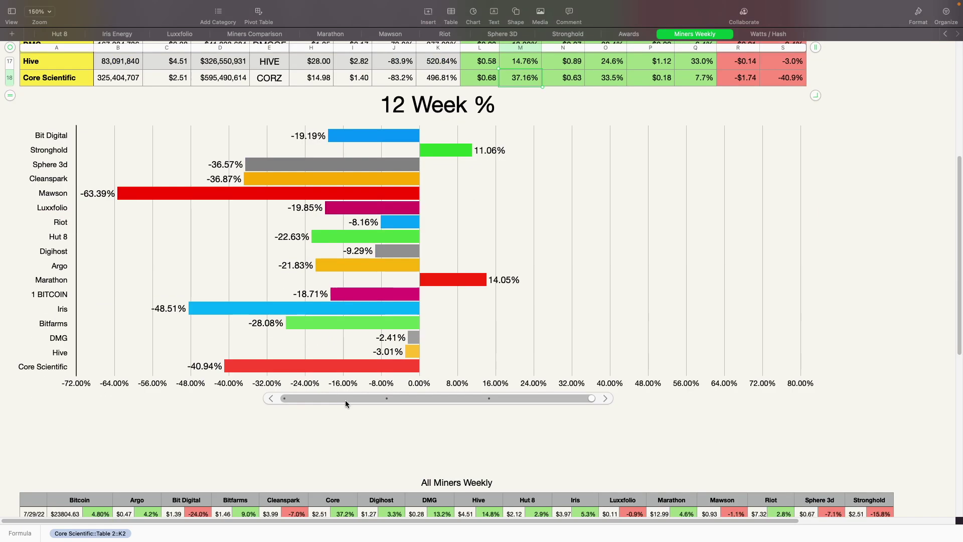
click(292, 399)
scroll(403, 277, up, 5)
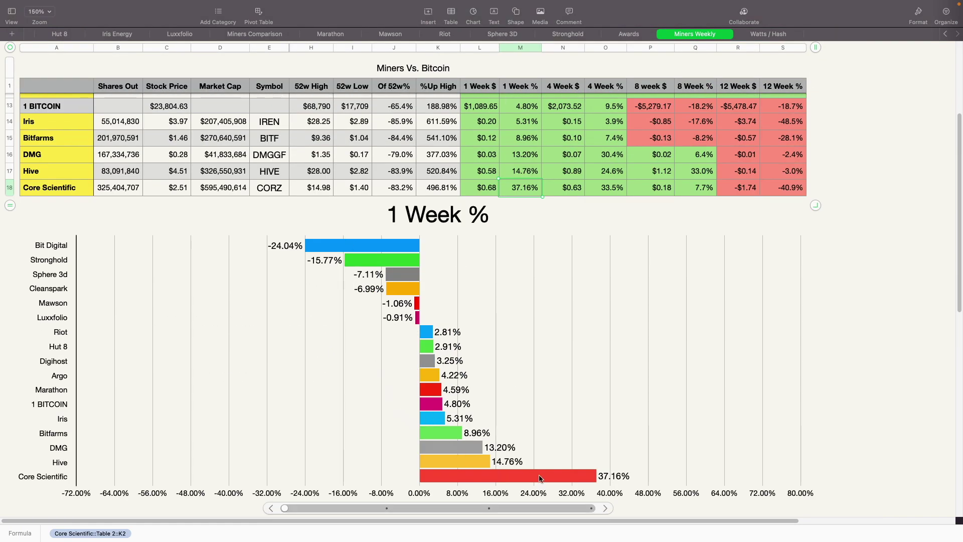
scroll(547, 429, up, 7)
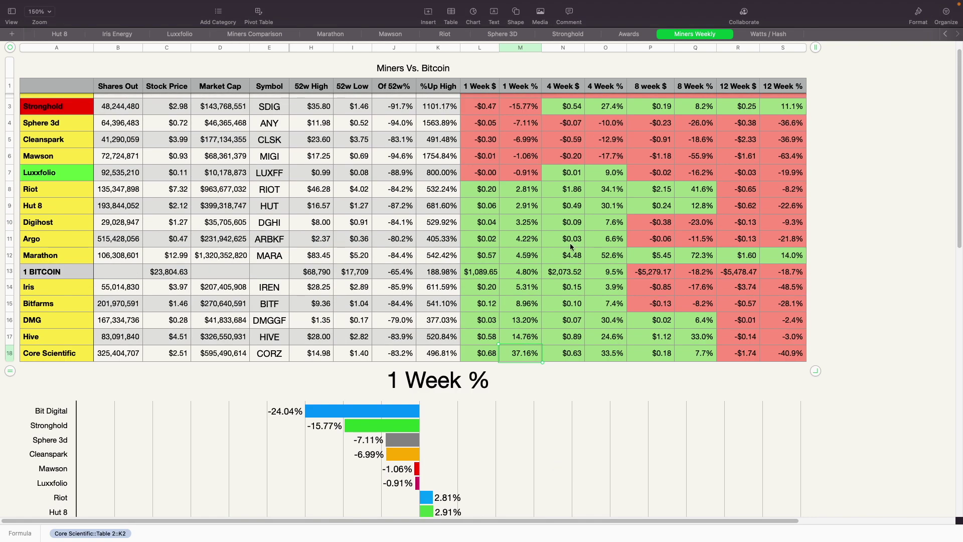
scroll(610, 89, up, 1)
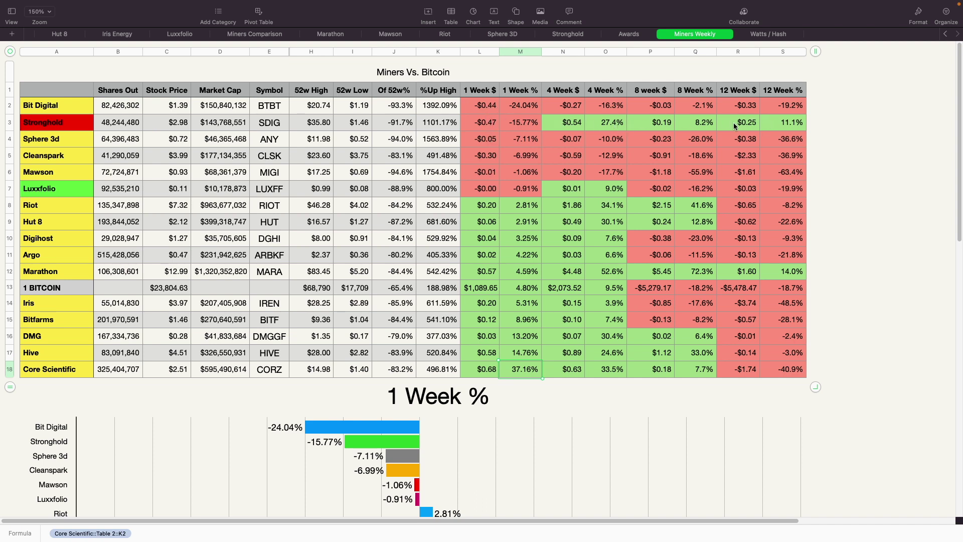
- Sort the table ascending by 4 Week % and switch the bar chart to 4 Week %
click(593, 91)
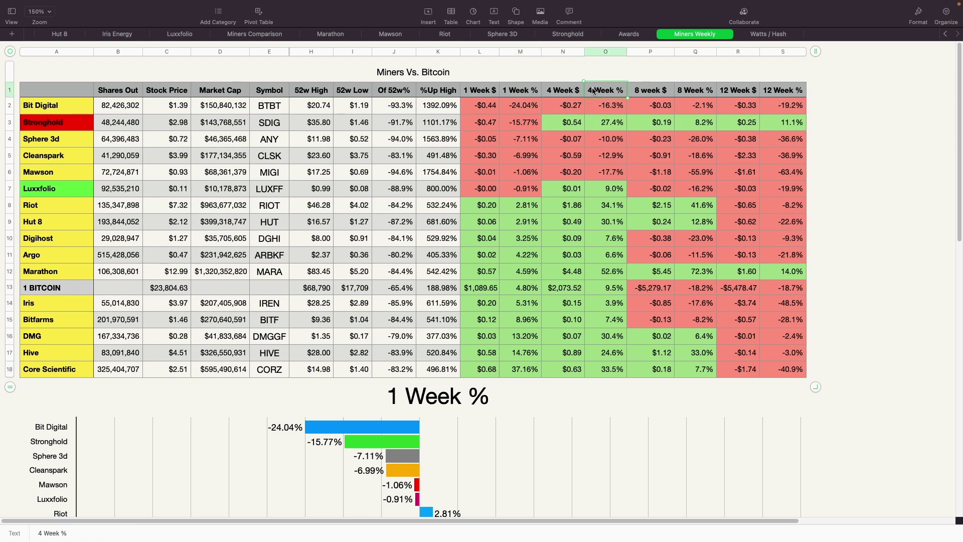
click(623, 52)
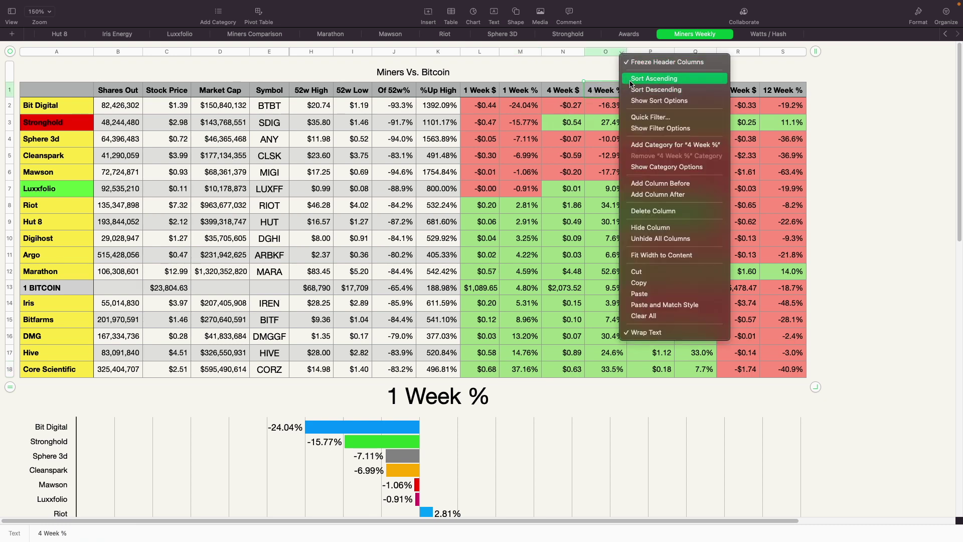
click(647, 79)
scroll(425, 346, down, 8)
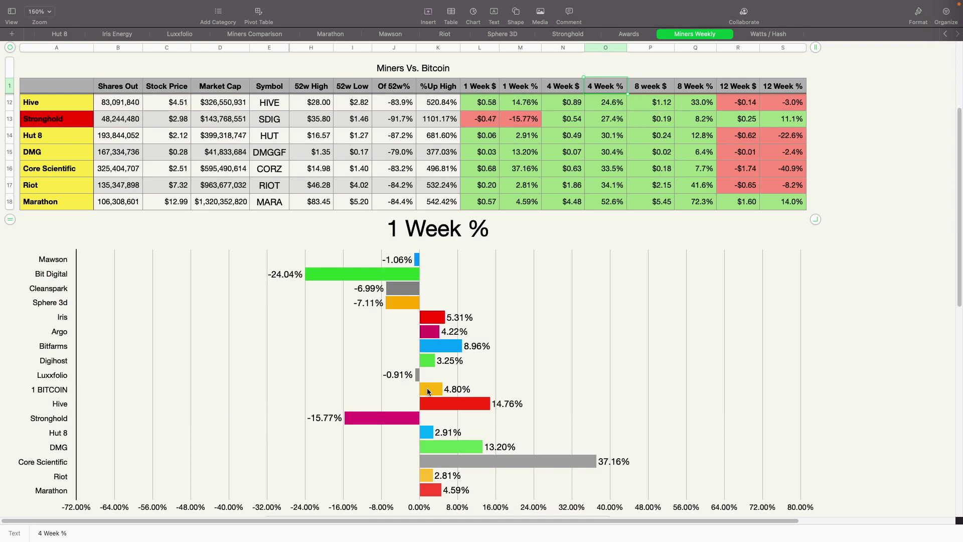
click(387, 497)
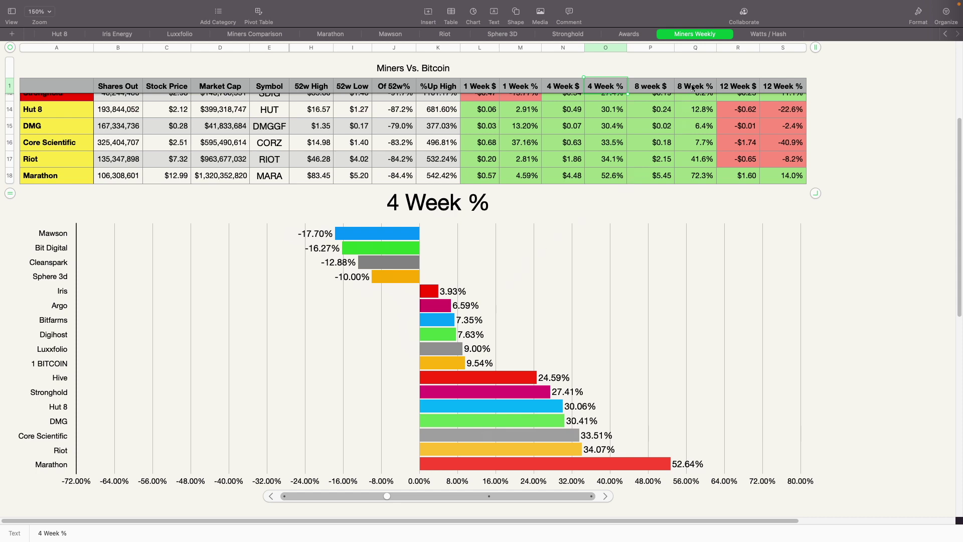
- Sort the table descending by 8 Week % and switch the bar chart to 8 Week %
click(711, 49)
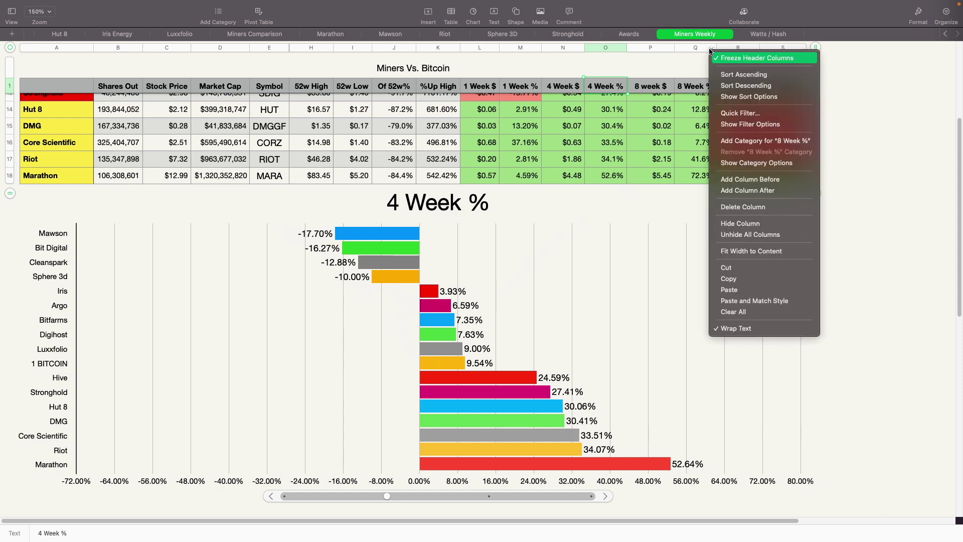
click(724, 85)
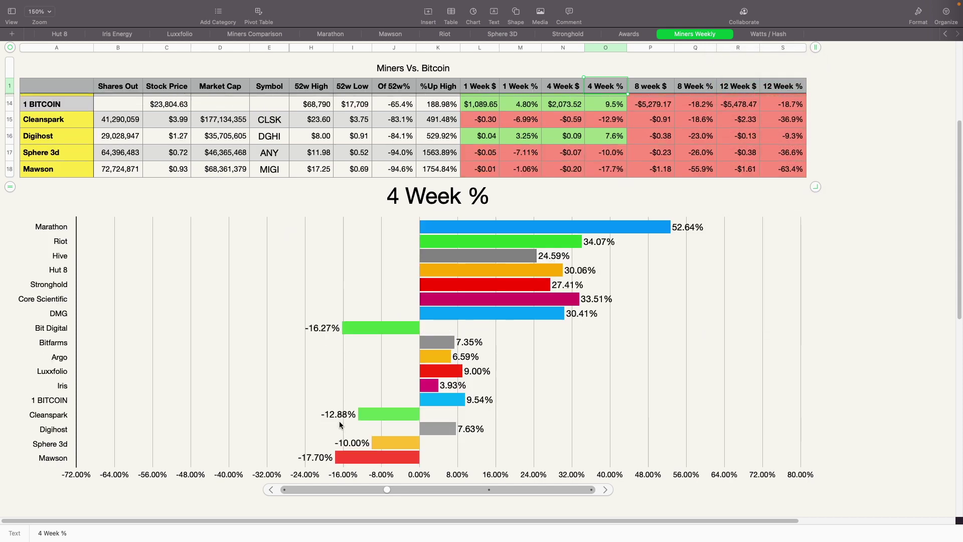
click(489, 495)
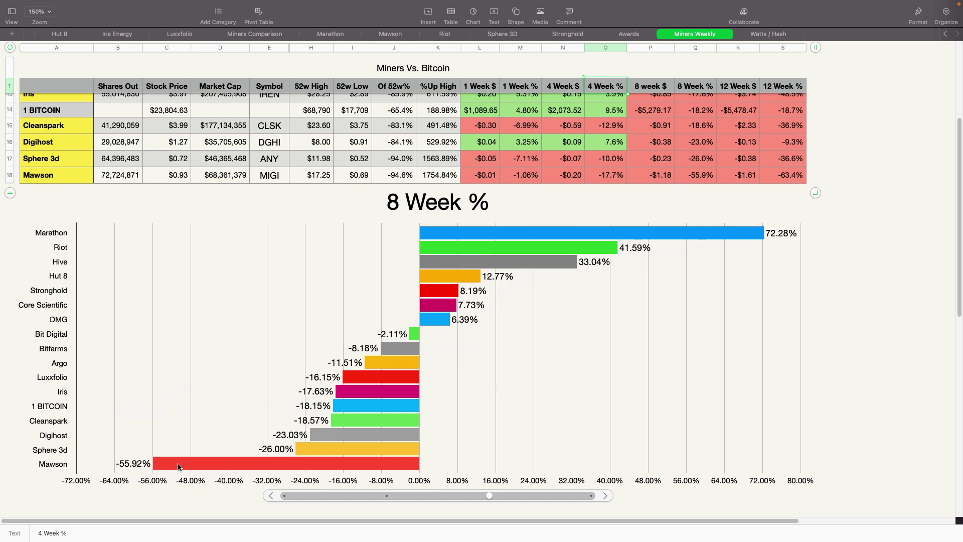
scroll(593, 309, up, 2)
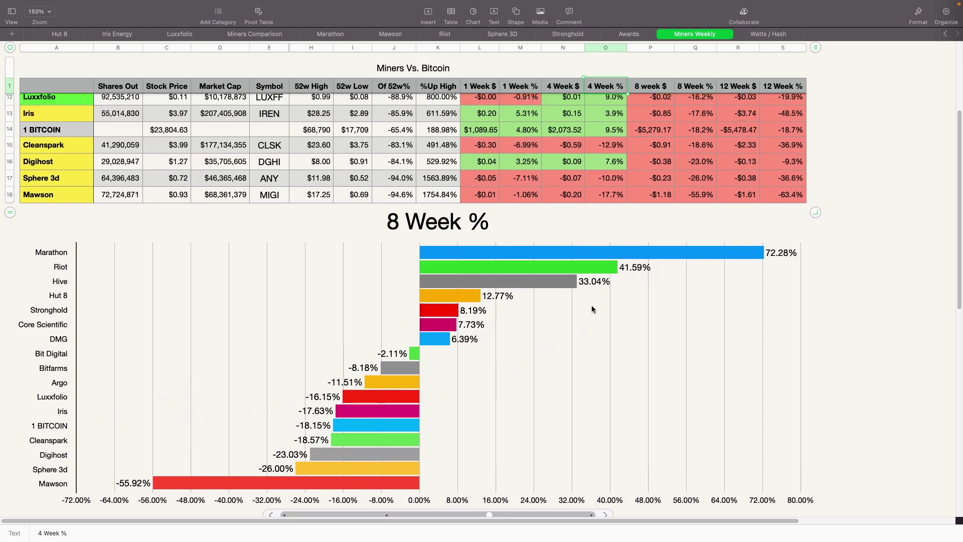
- Sort the table descending by the 12 Week % column S and chart 12 Week % returns
click(785, 47)
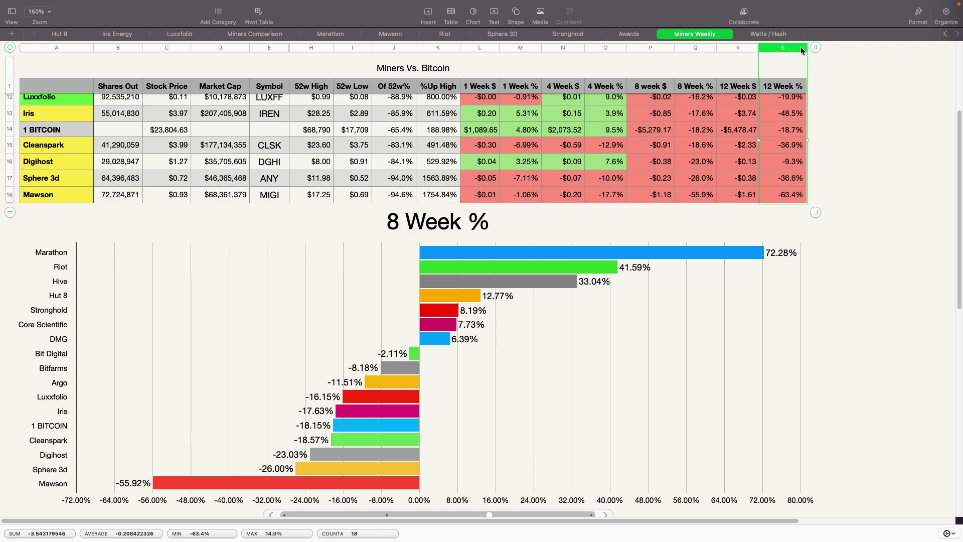
click(803, 47)
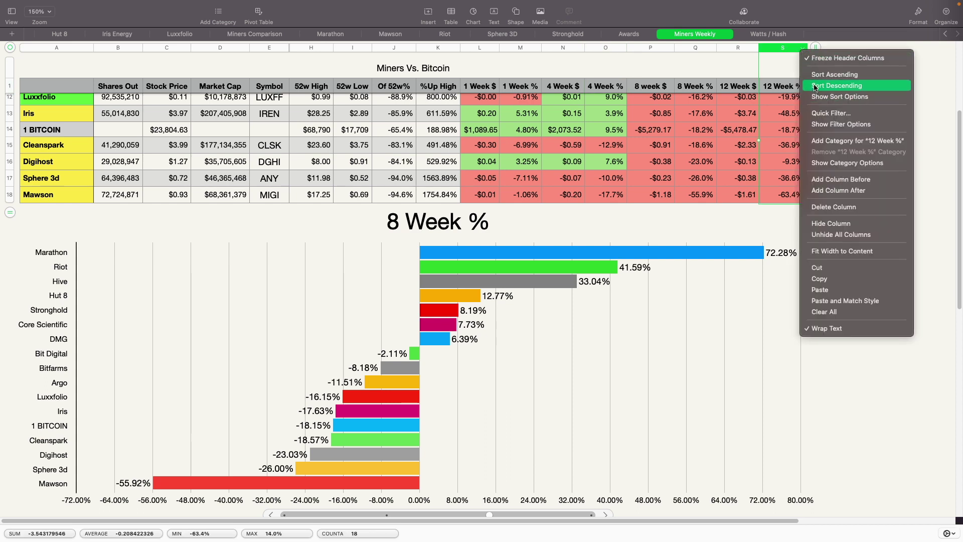
click(815, 86)
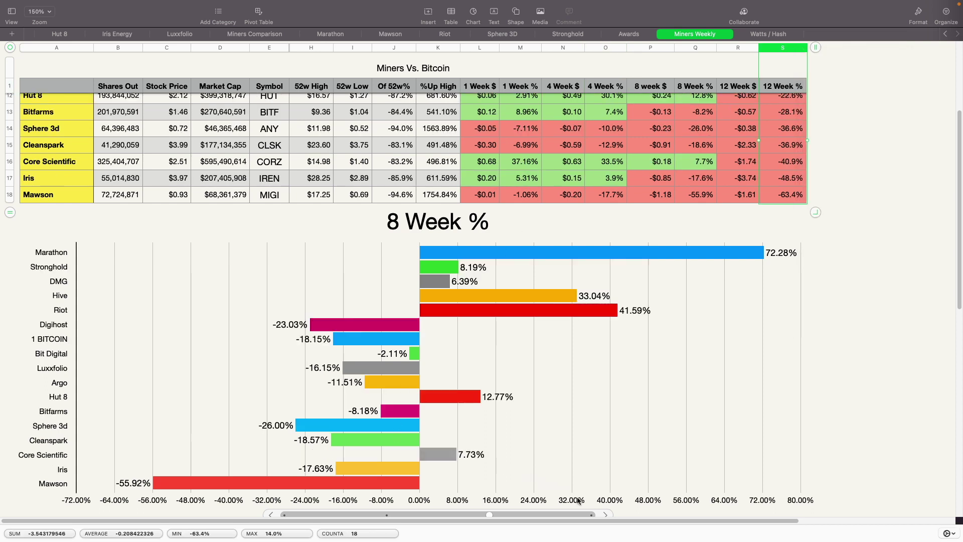
click(592, 514)
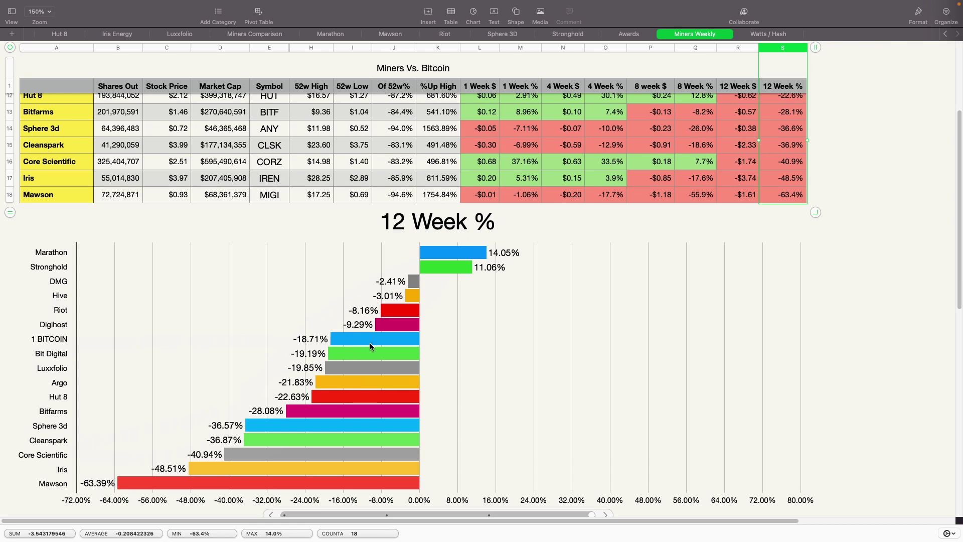
- Scroll past the chart to the All Miners Weekly table covering 5/6/22 through 7/29/22
scroll(370, 346, up, 4)
scroll(372, 347, down, 10)
scroll(372, 350, down, 5)
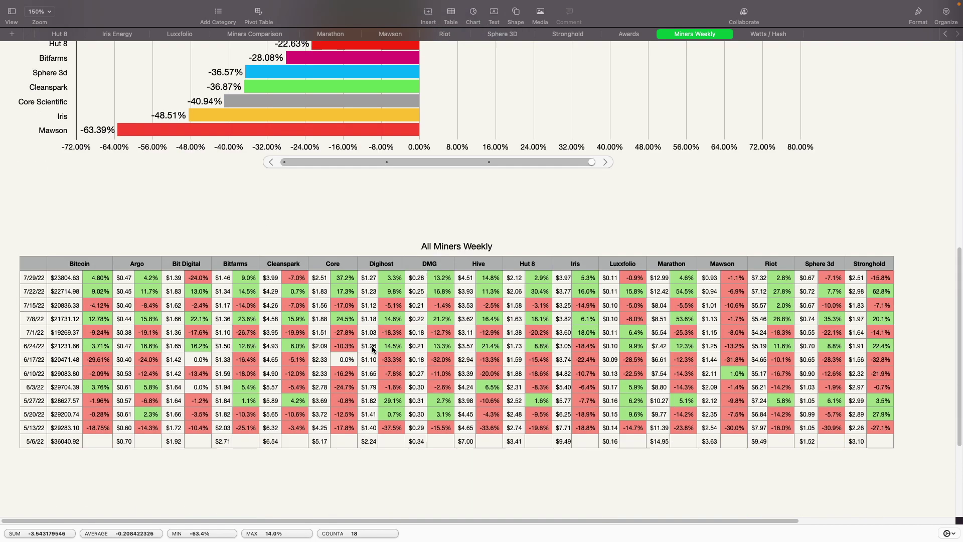